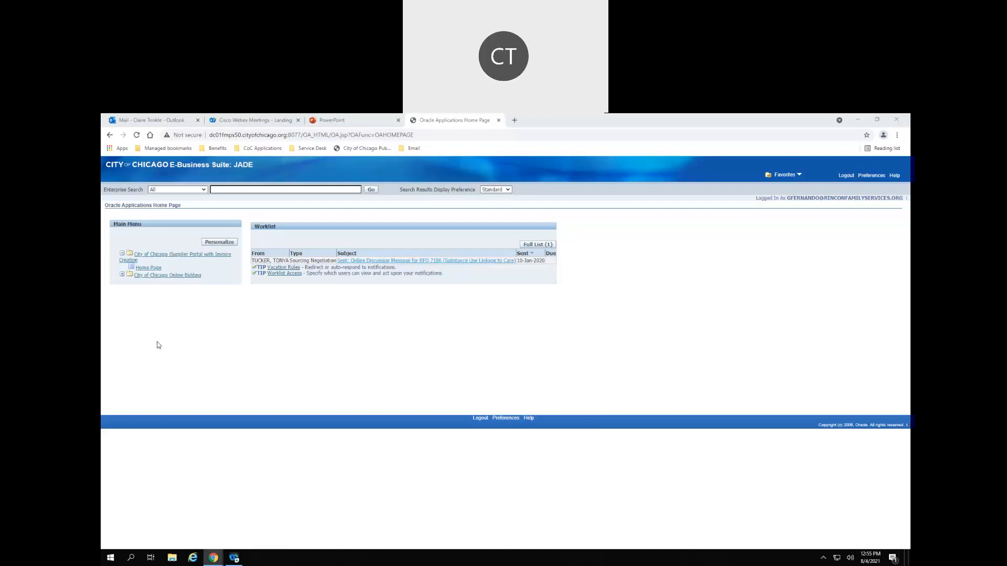
Open the Home Page of the iSupplier Portal with Invoice Creation and select the first order in the purchase orders list.
left_click(142, 259)
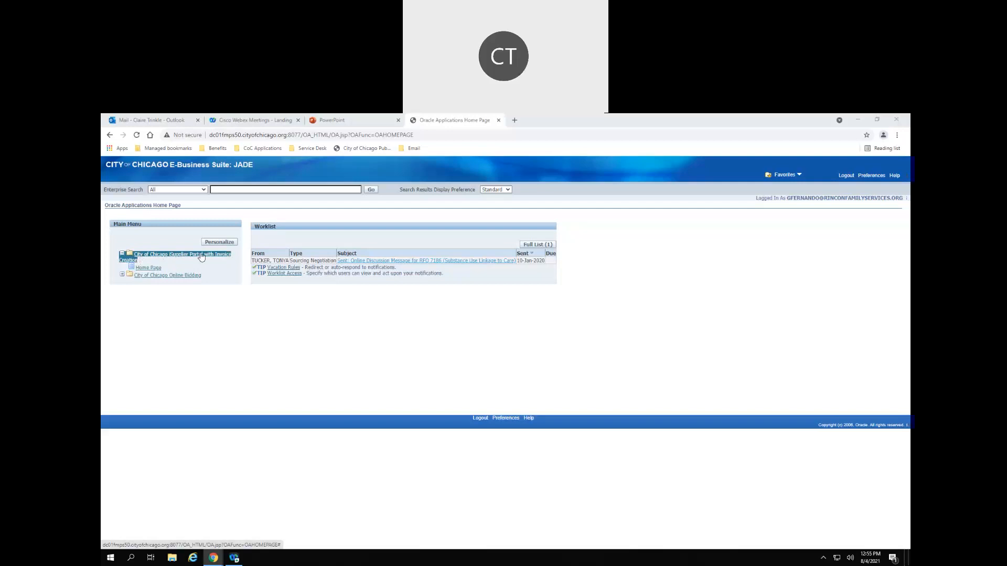
left_click(140, 269)
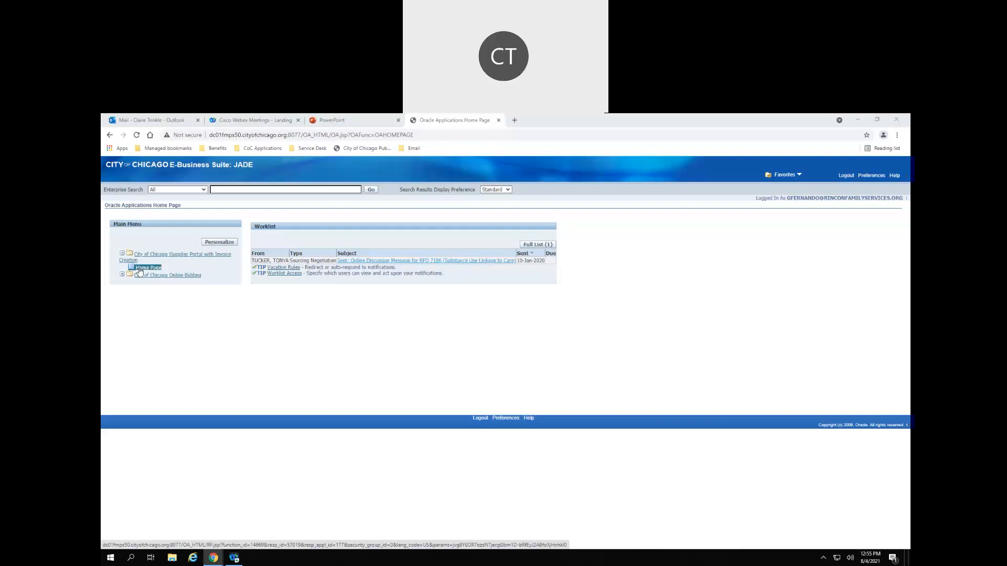
left_click(139, 270)
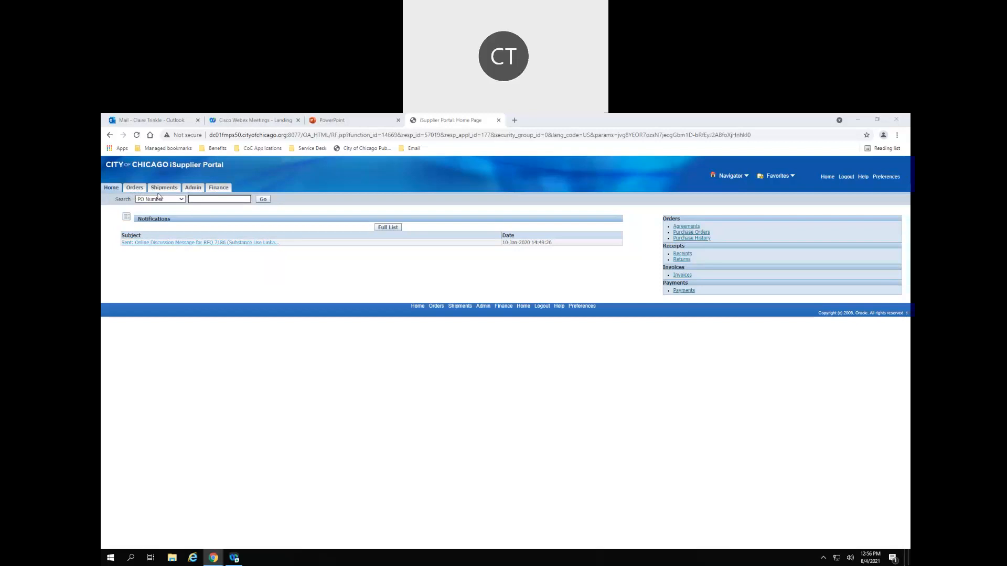
left_click(134, 190)
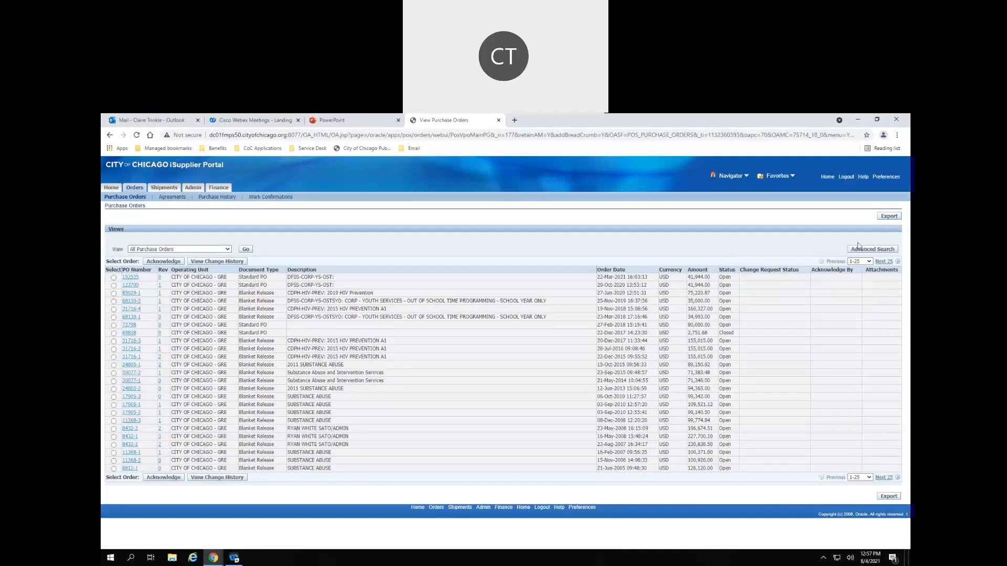
left_click(114, 277)
Open the Finance invoice creation page and fill the search's Invoice Number field with the purchase order number.
left_click(218, 188)
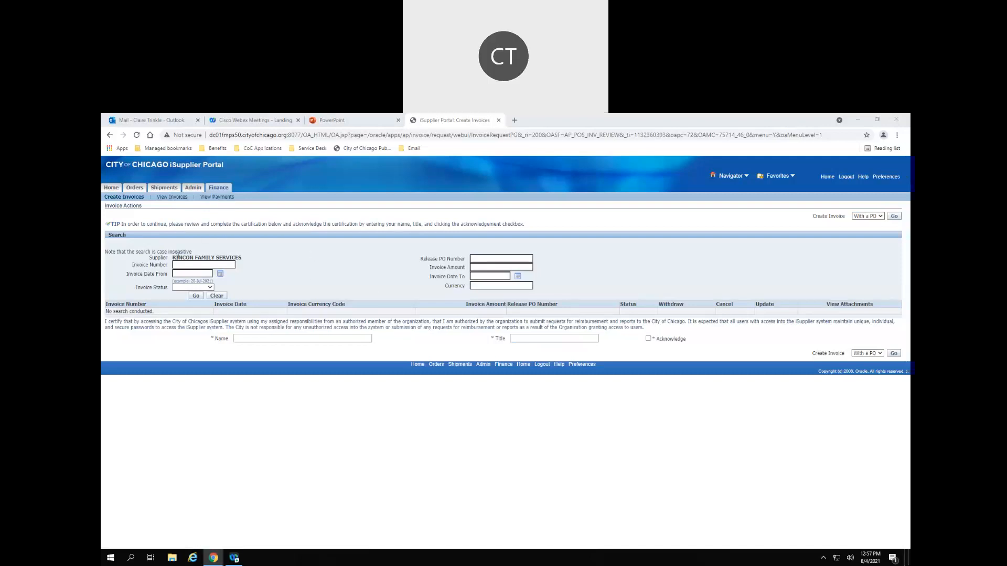
left_click(190, 265)
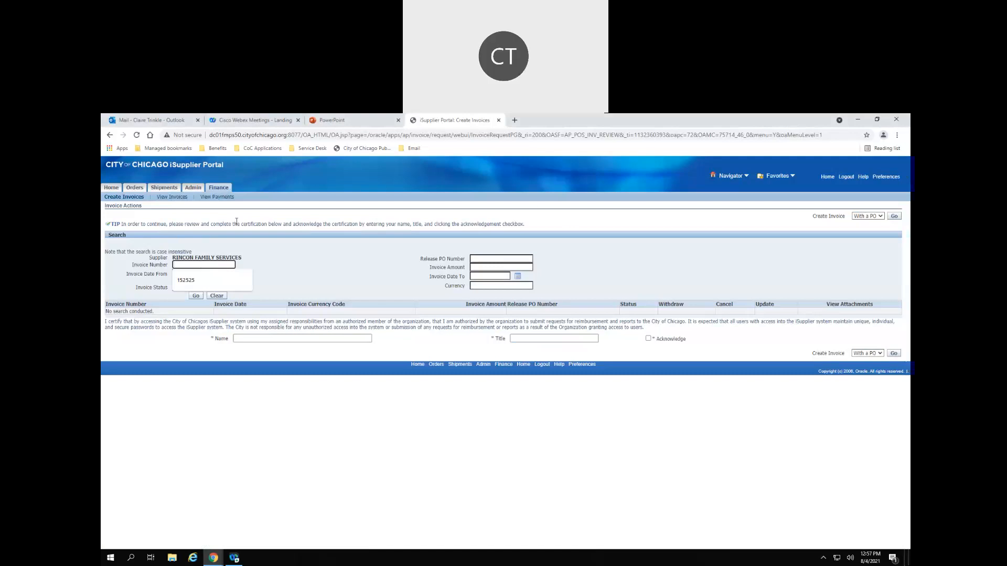
left_click(190, 281)
Complete the access certification with the full name, title "Intern test" and acknowledgement, and start creating an invoice with a PO.
left_click(249, 338)
left_click(294, 350)
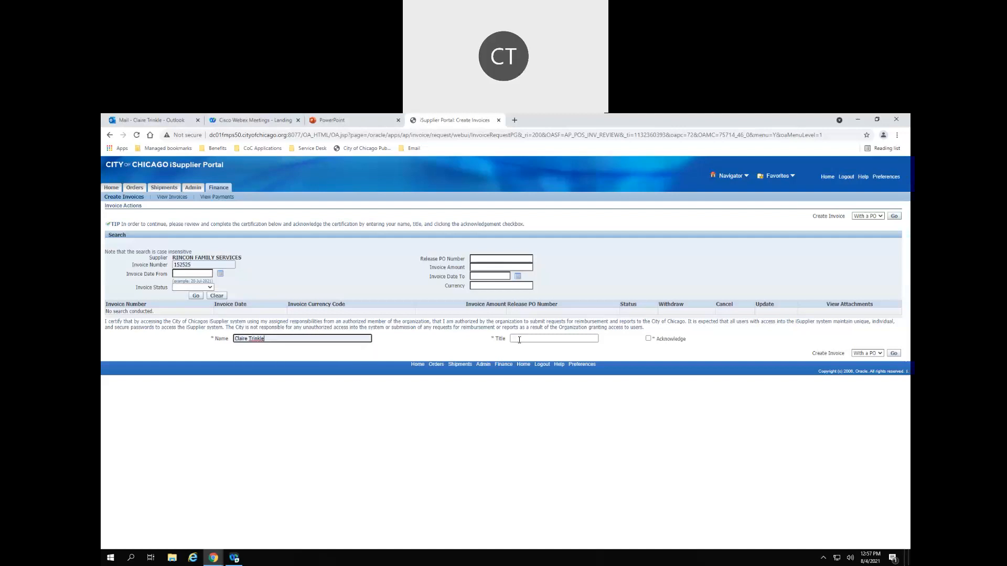
left_click(520, 340)
left_click(522, 355)
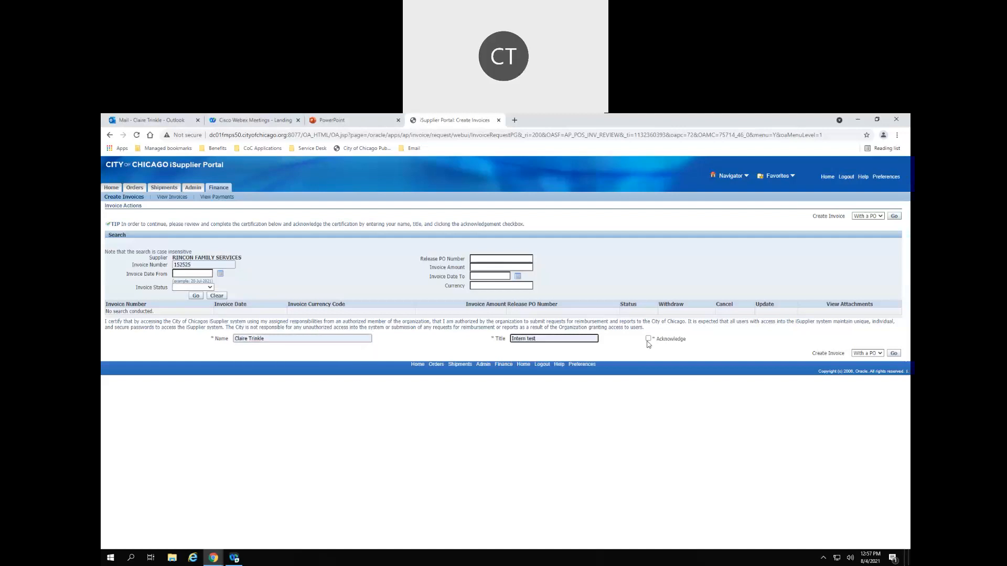
left_click(648, 340)
left_click(894, 354)
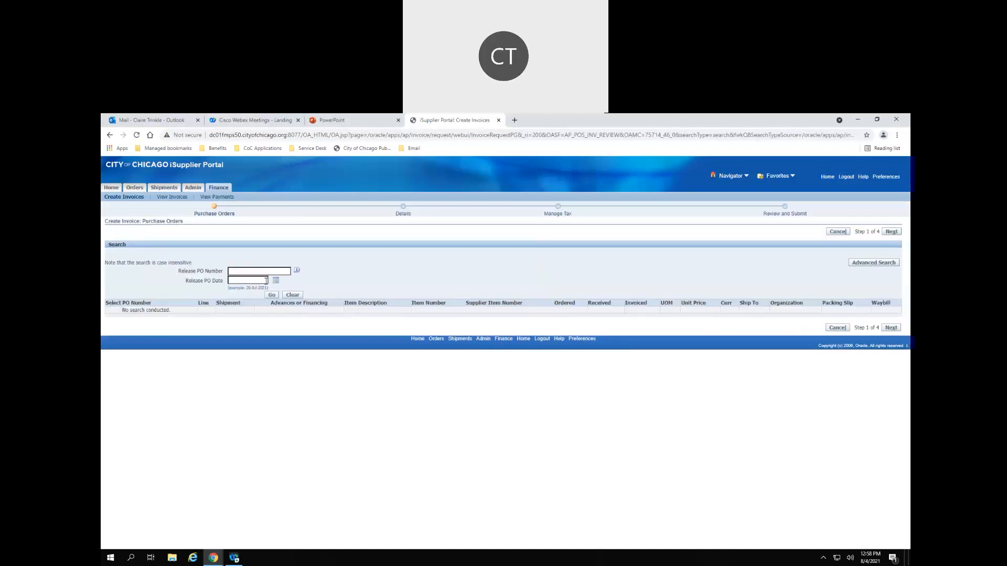
Search for the purchase order's items by its Release PO Number.
left_click(257, 271)
left_click(254, 286)
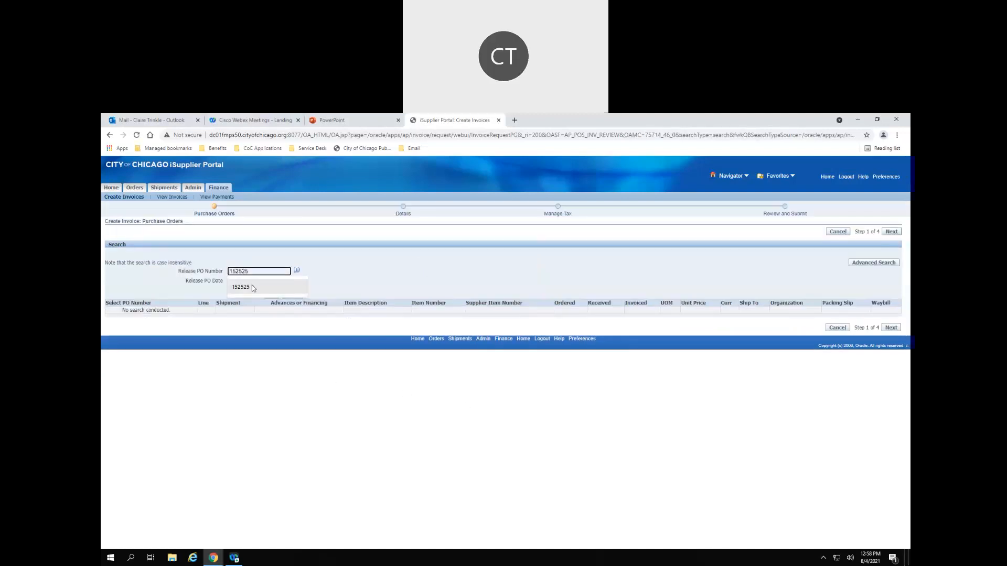
left_click(272, 295)
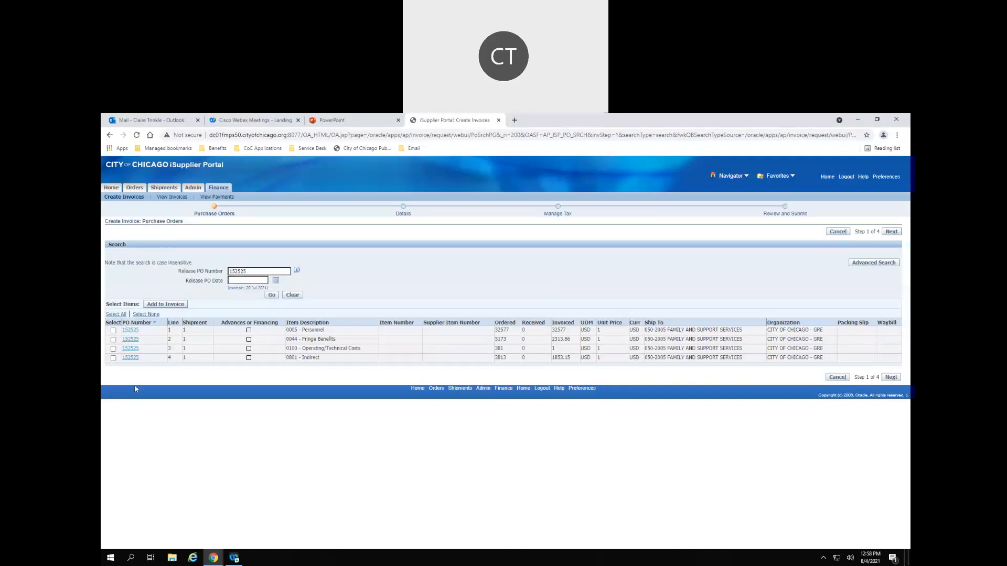
Add the 0044 - Fringe Benefits and 0801 - Indirect lines to the invoice.
left_click(113, 339)
left_click(114, 358)
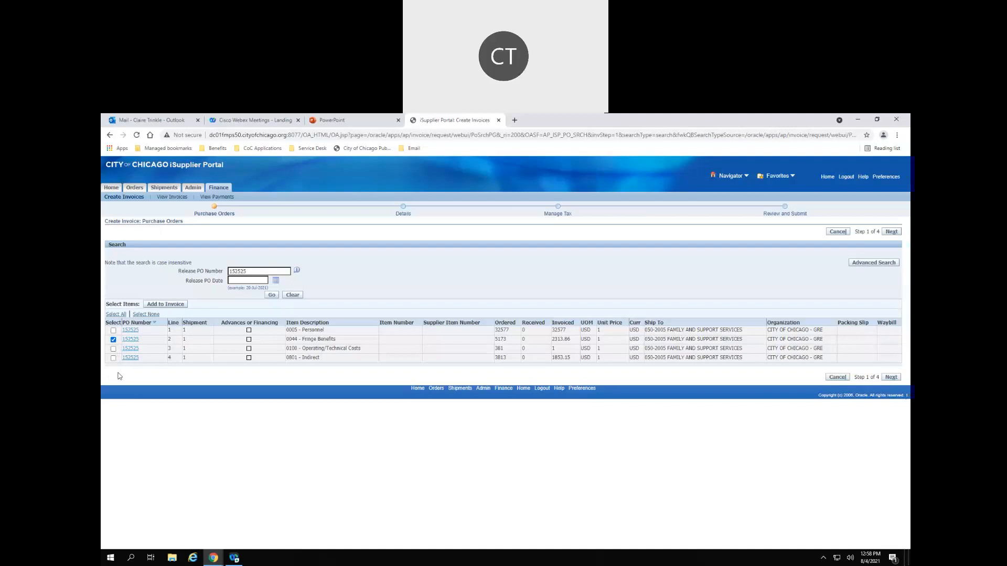
left_click(171, 305)
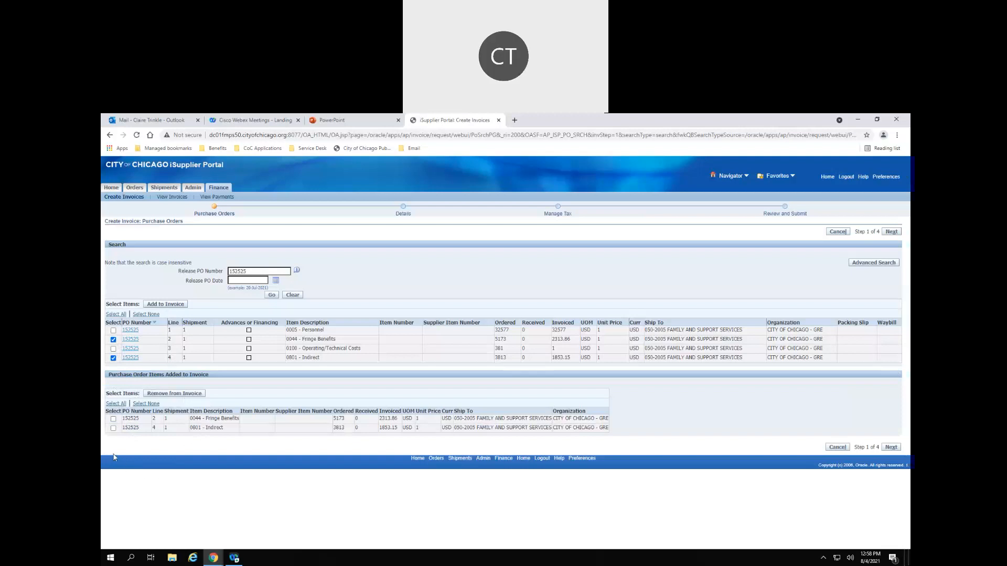
Remove the 0801 - Indirect line from the invoice and continue to the Details stage.
left_click(113, 428)
left_click(173, 394)
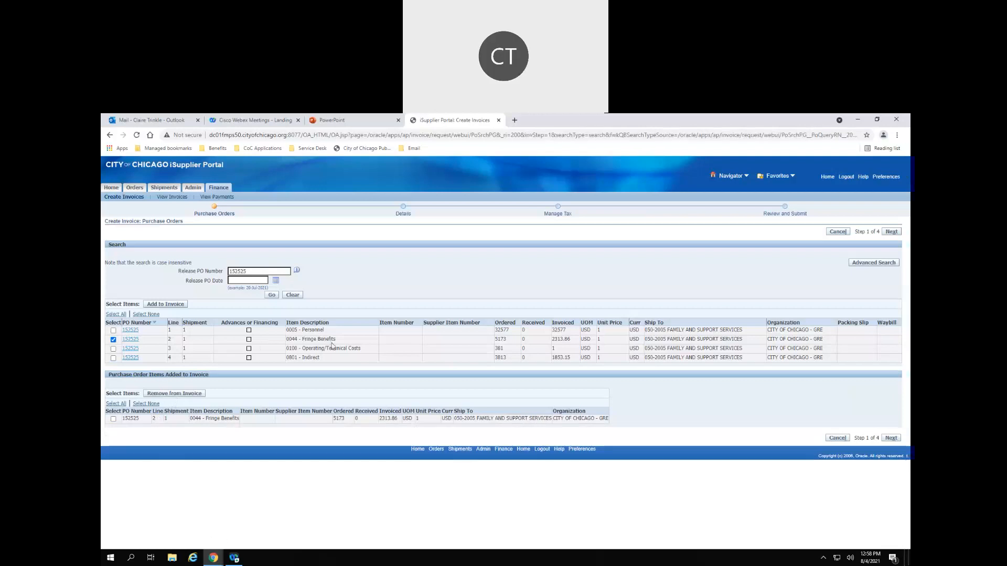
left_click(891, 437)
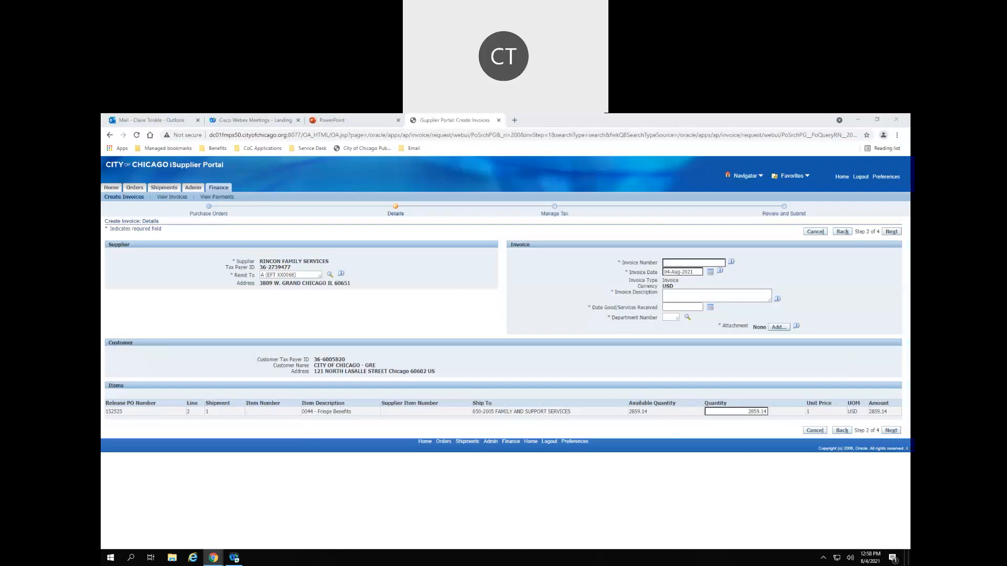
Enter the invoice number and set the invoice description to "08/01/21-08/31/21 PH".
left_click(693, 263)
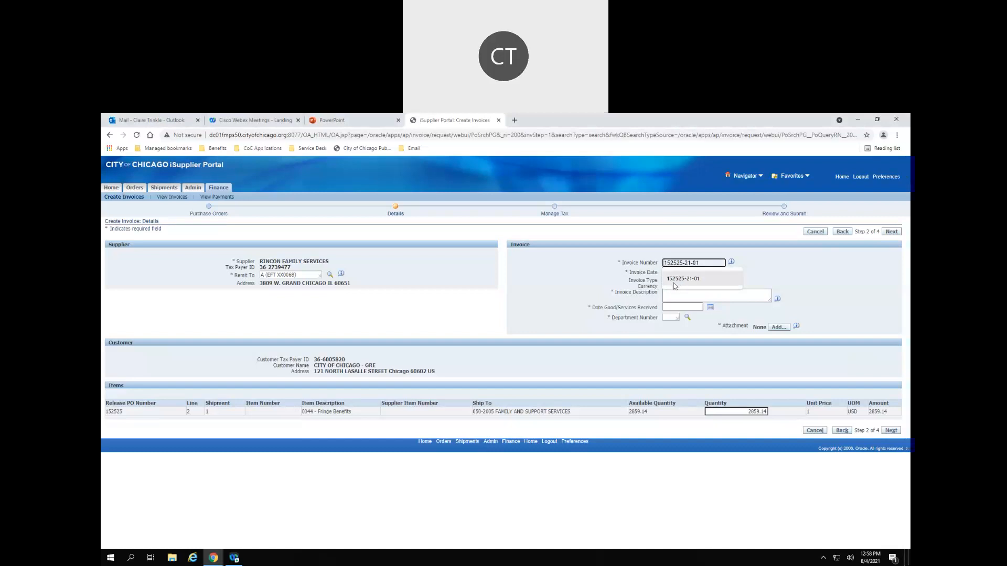
left_click(711, 283)
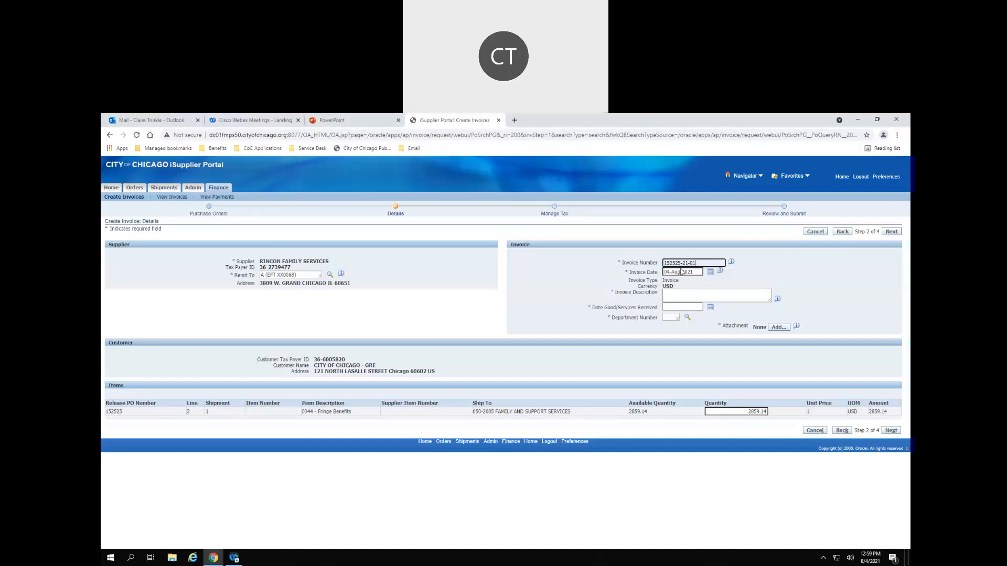
left_click(698, 271)
left_click(671, 297)
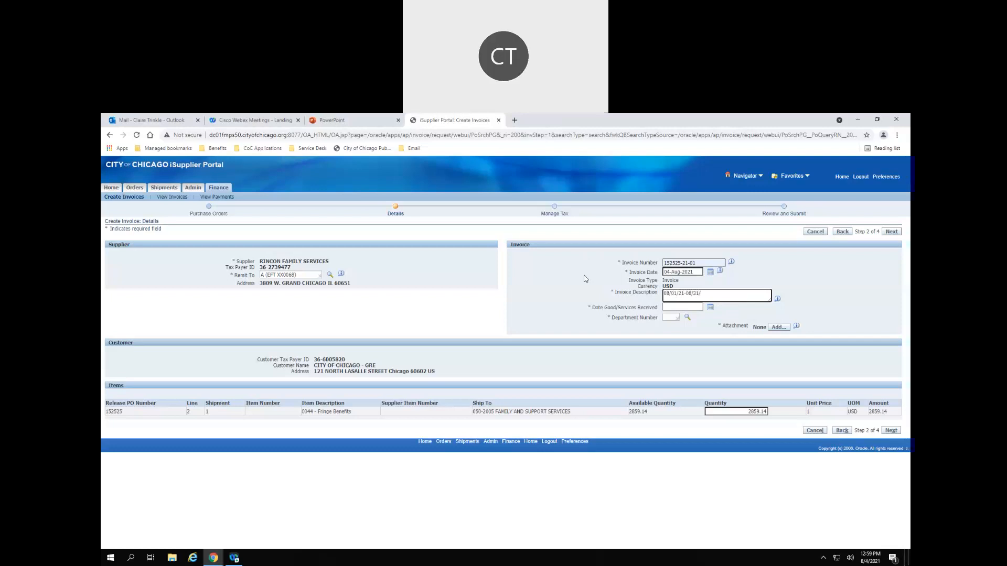
type("H")
Set the goods/services received date to 31-Aug-2021 and the department number to 41.
left_click(711, 308)
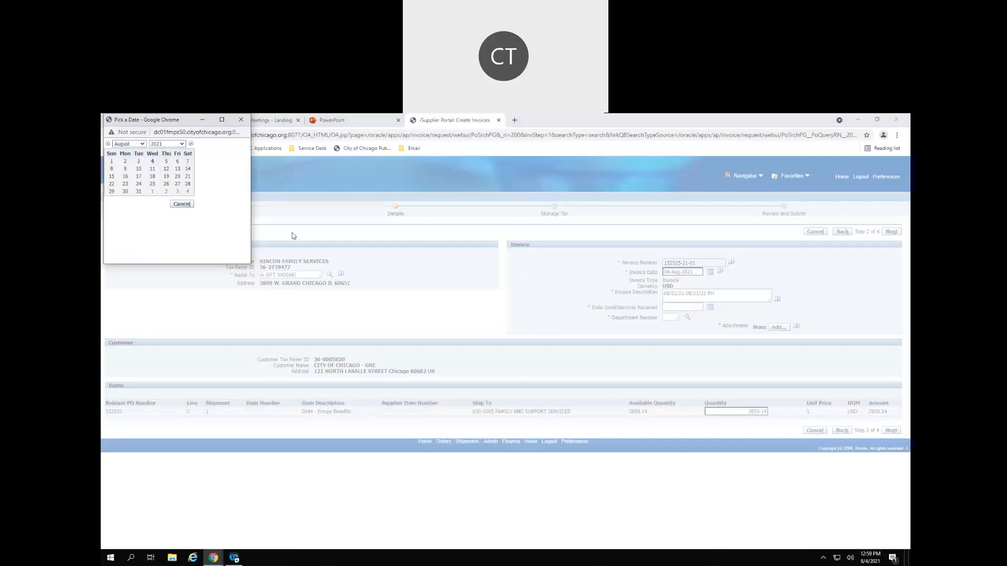
left_click(140, 194)
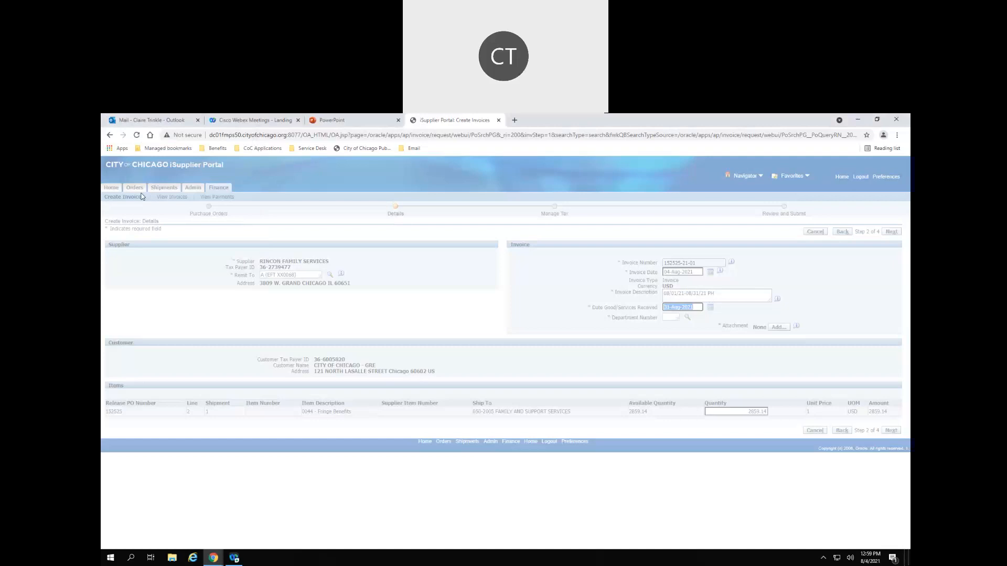
key("Tab")
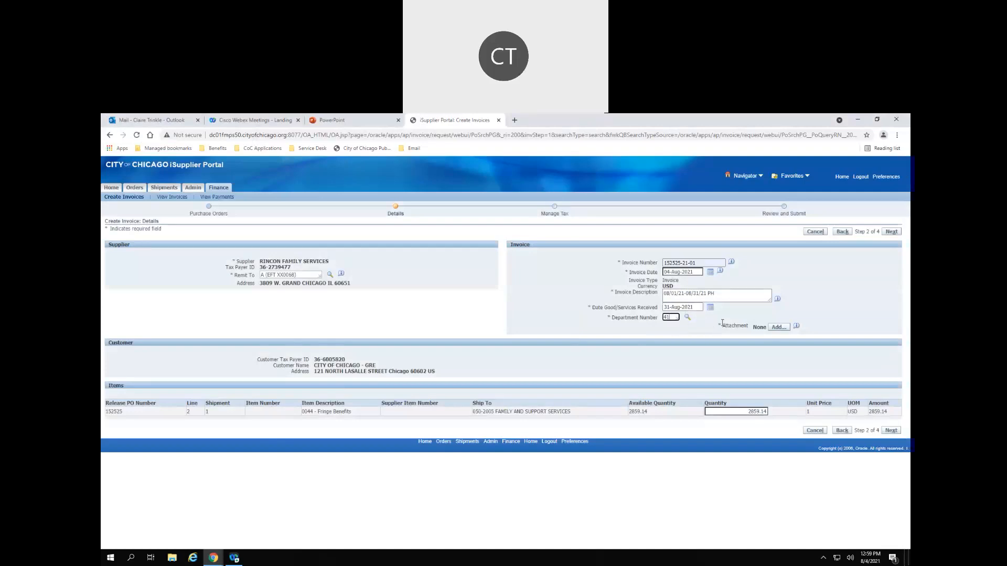
type("41")
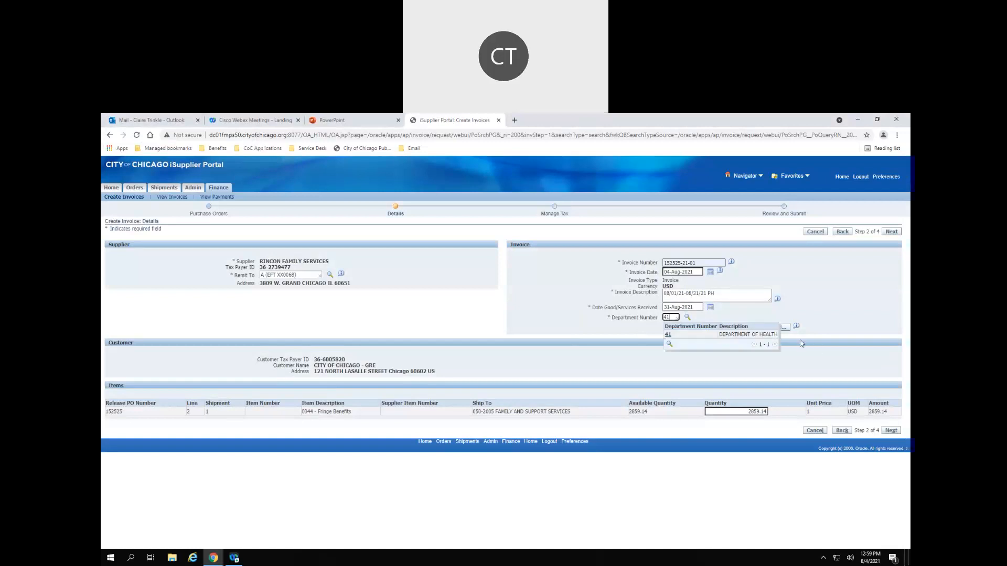
left_click(842, 319)
Set the Fringe Benefits quantity to 100, leaving the Add Attachment form unused, and continue to the Manage Tax stage.
left_click(778, 332)
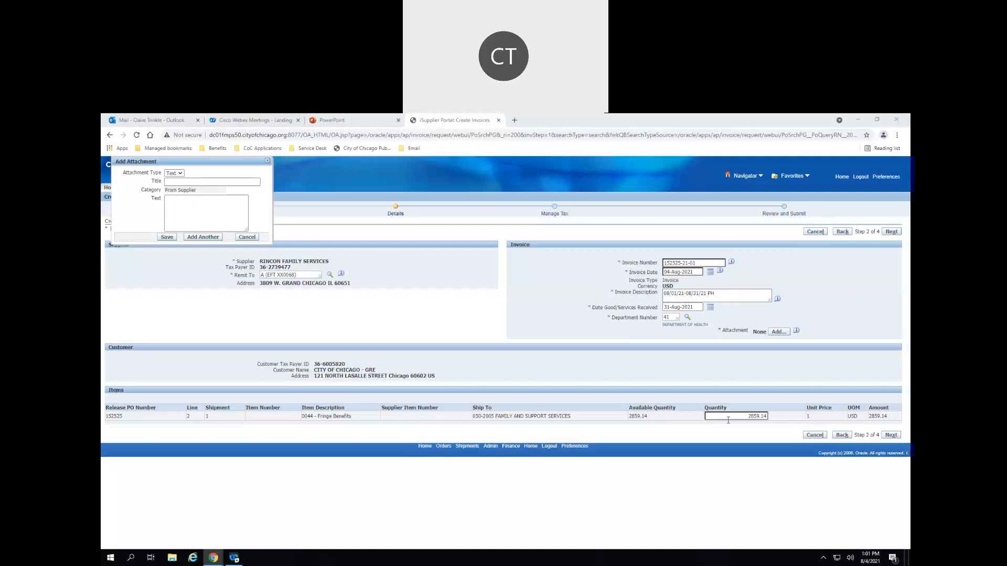
double_click(761, 416)
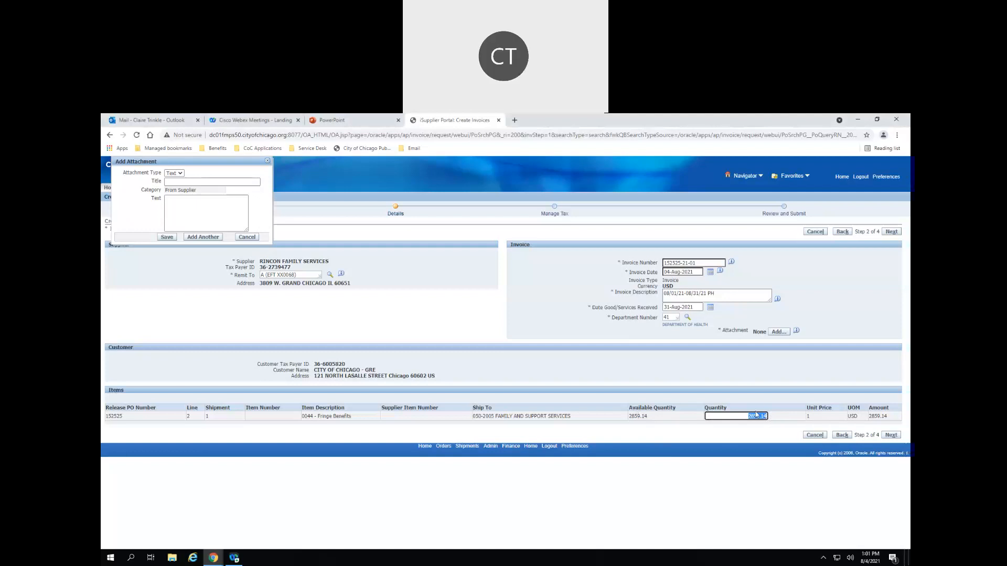
type("100")
left_click(884, 438)
left_click(244, 237)
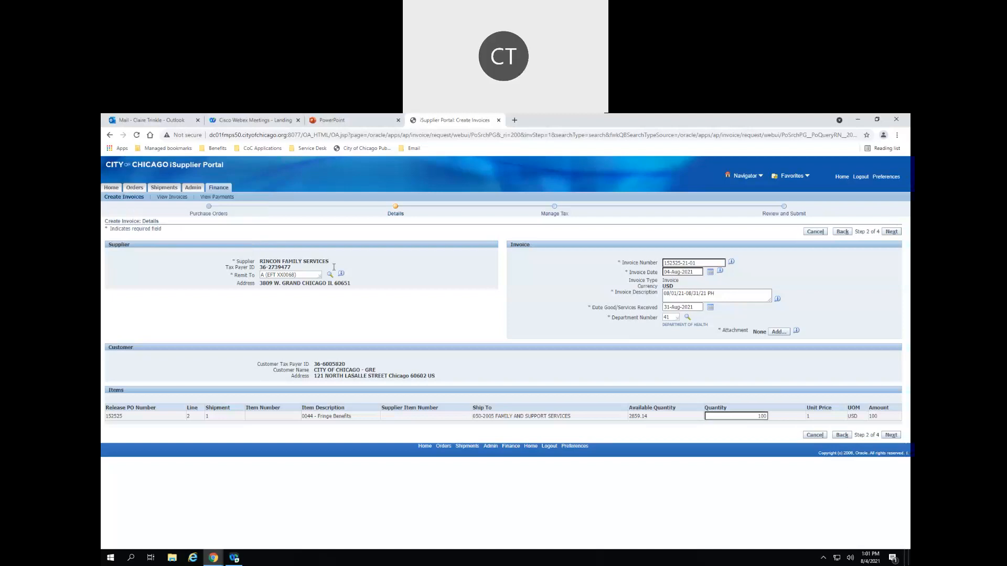
left_click(891, 436)
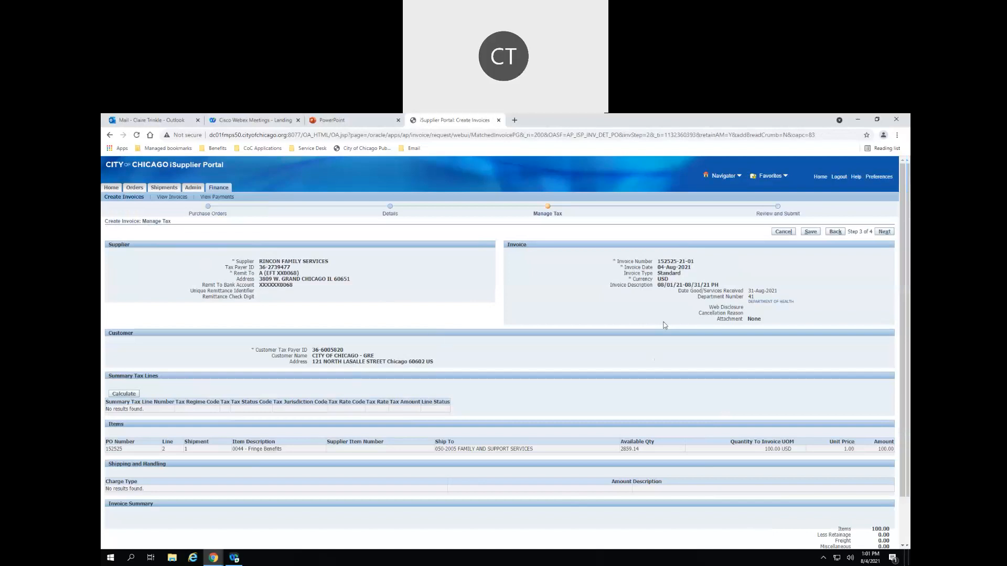
Review the invoice details and summary on the Manage Tax stage and continue to Review and Submit.
scroll(765, 398, "down", 1)
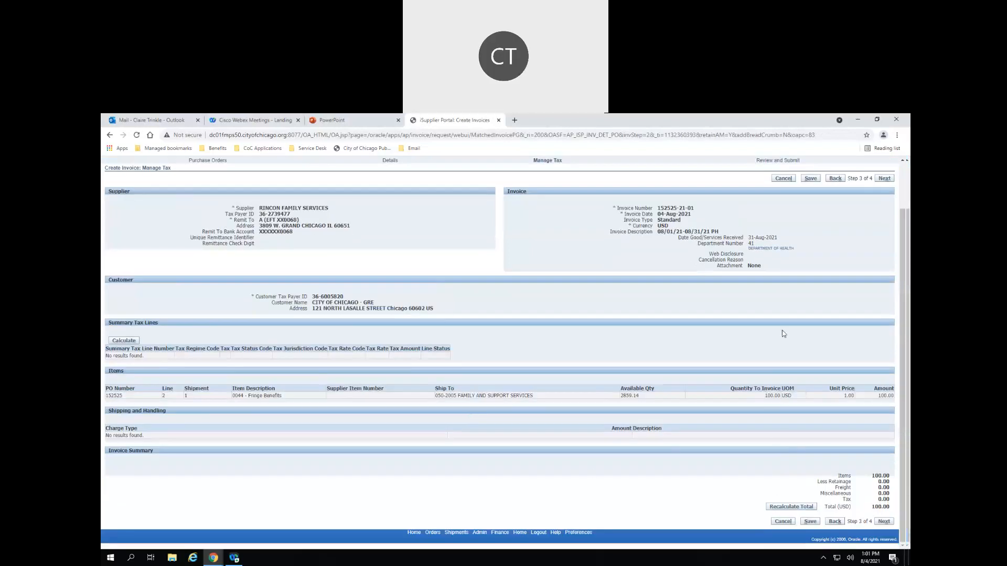
scroll(603, 372, "up", 1)
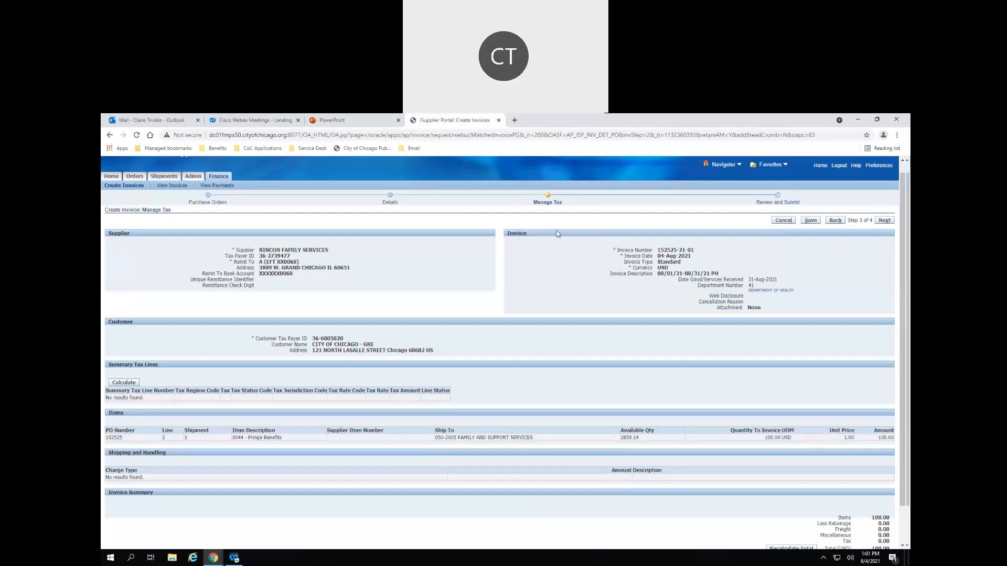
scroll(624, 320, "down", 1)
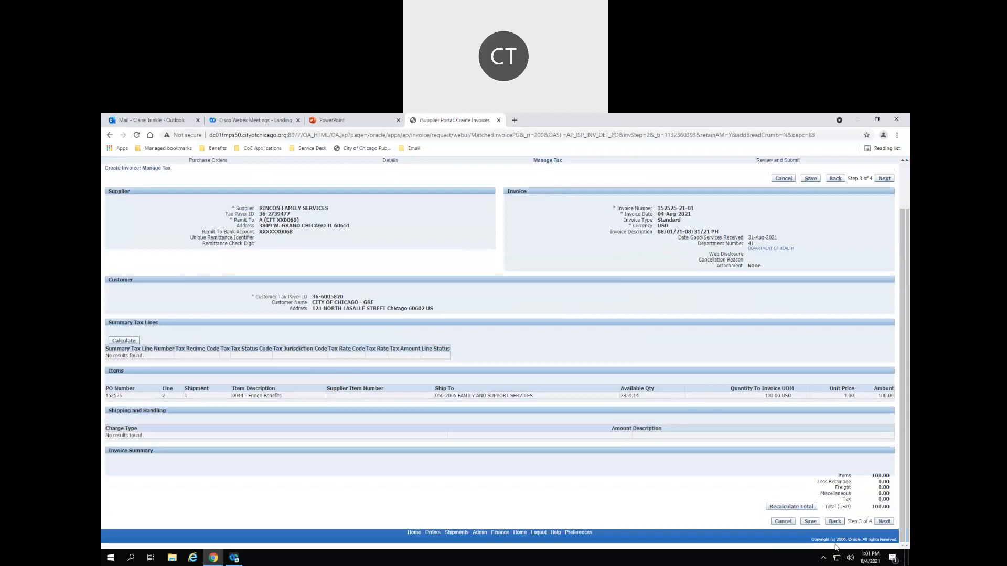
left_click(884, 522)
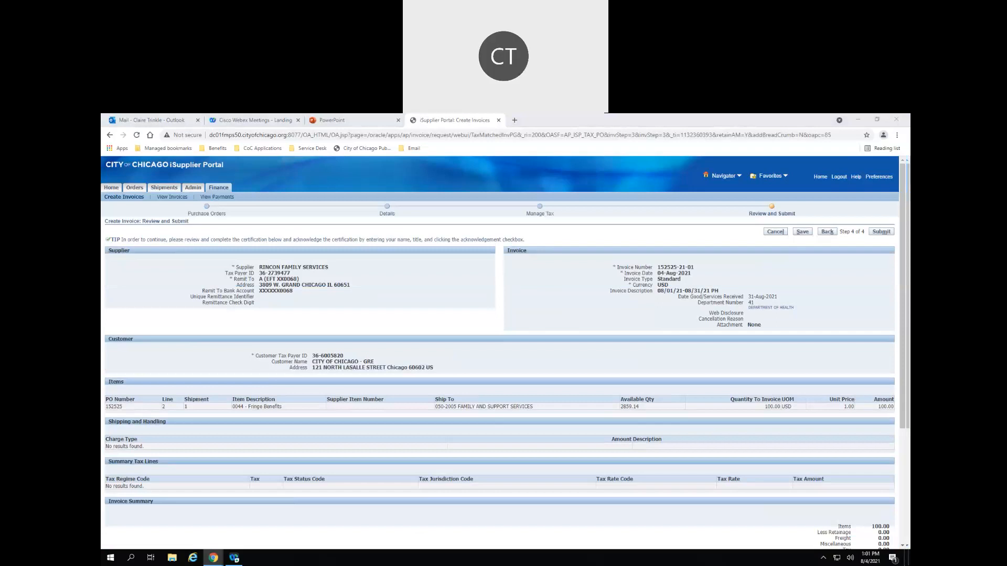
Examine the name, title and acknowledgement fields of both final certifications, and look over the invoice before submission.
scroll(522, 262, "down", 5)
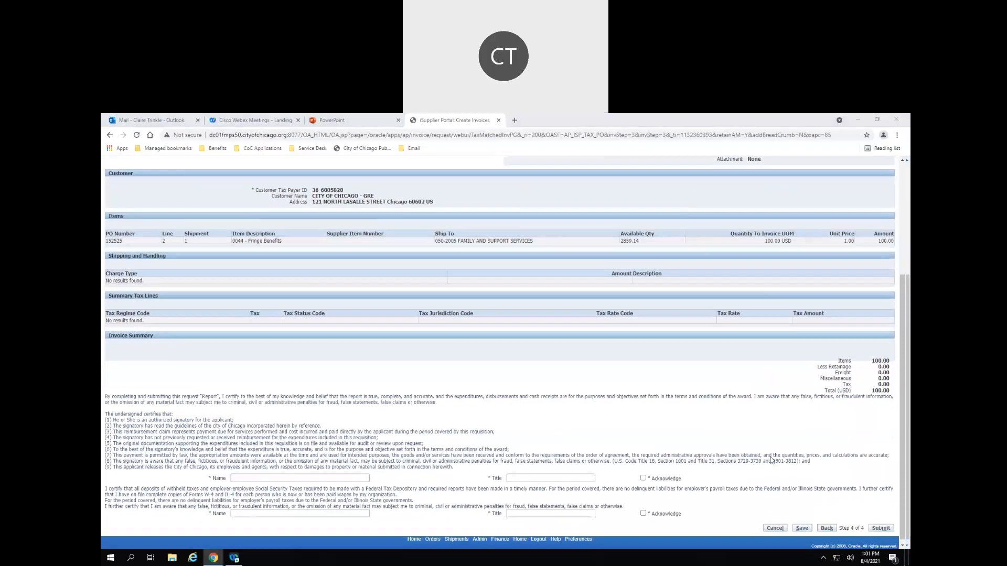
left_click(250, 475)
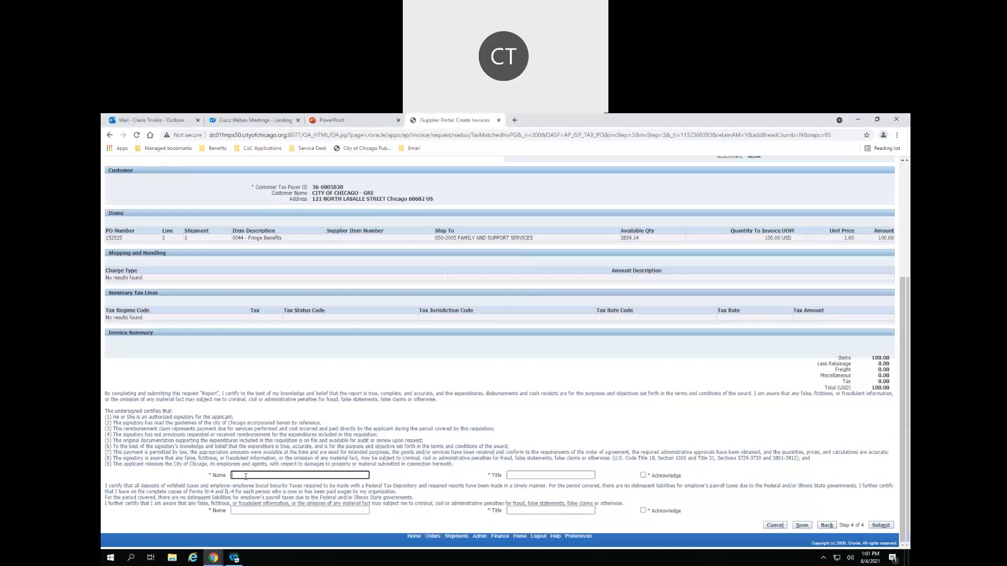
left_click(531, 476)
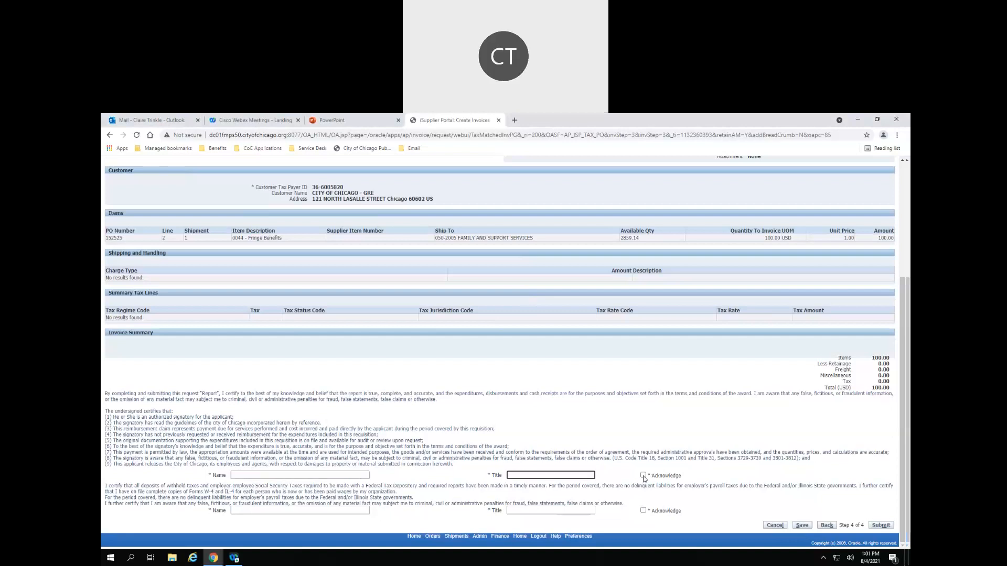
left_click(249, 510)
left_click(517, 512)
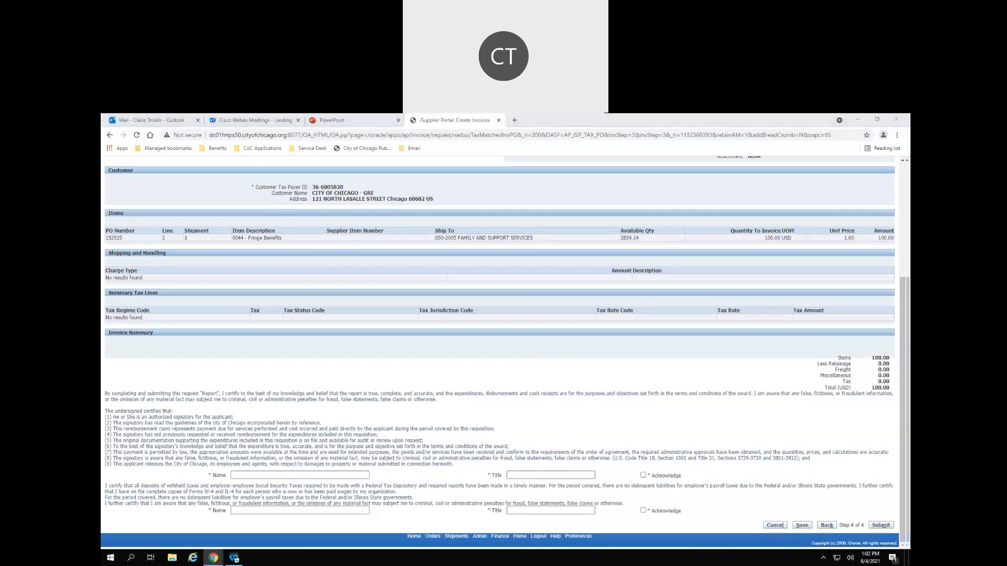
scroll(823, 496, "up", 4)
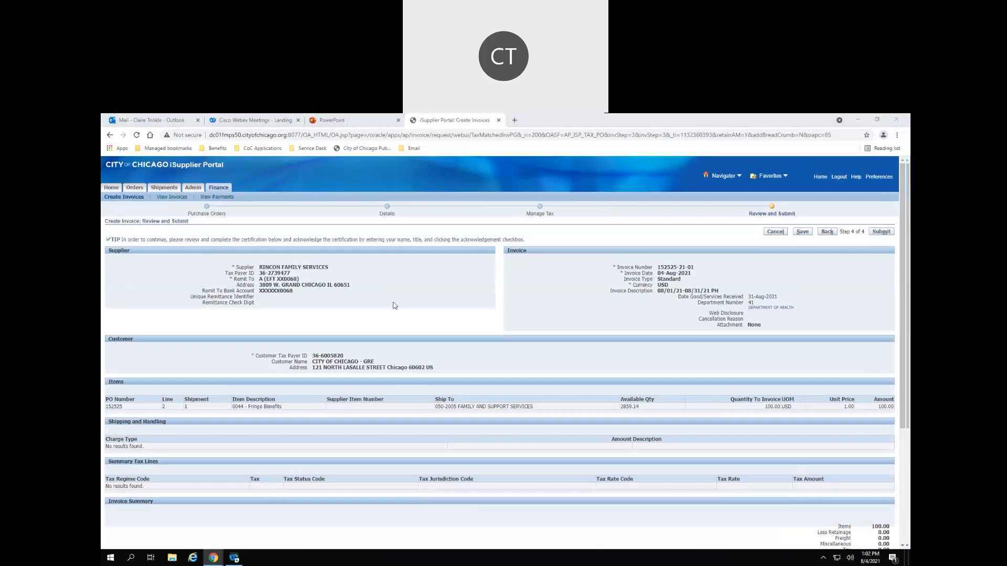
Leave the invoice, discarding its unsaved changes, and reopen the iSupplier Portal with Invoice Creation at the Finance invoice actions page.
left_click(822, 179)
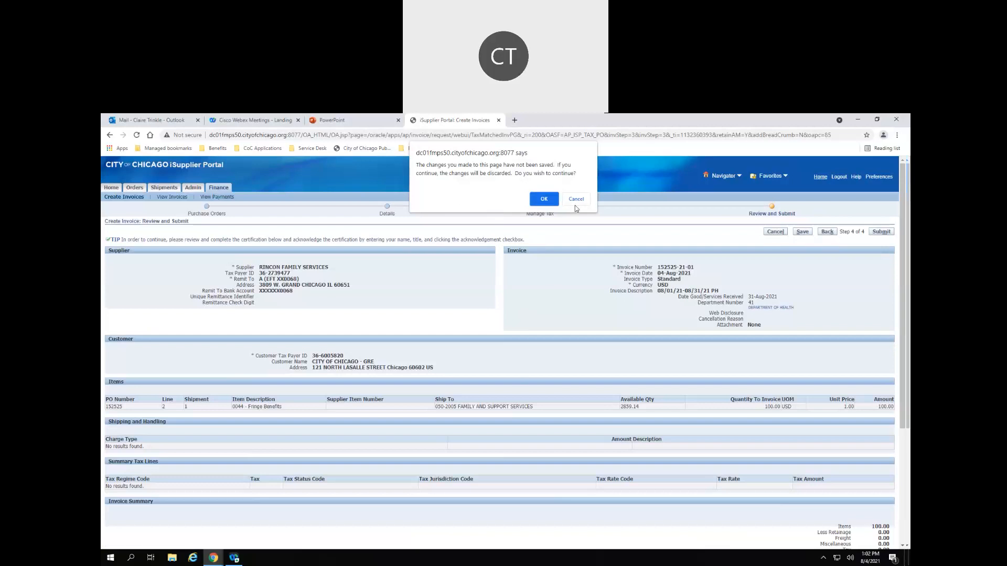
left_click(544, 200)
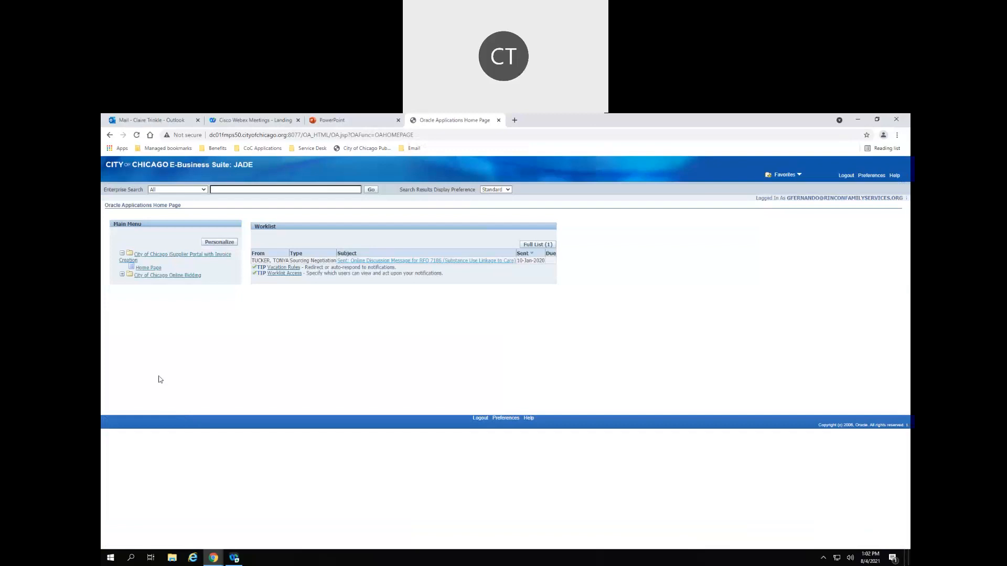
triple_click(161, 259)
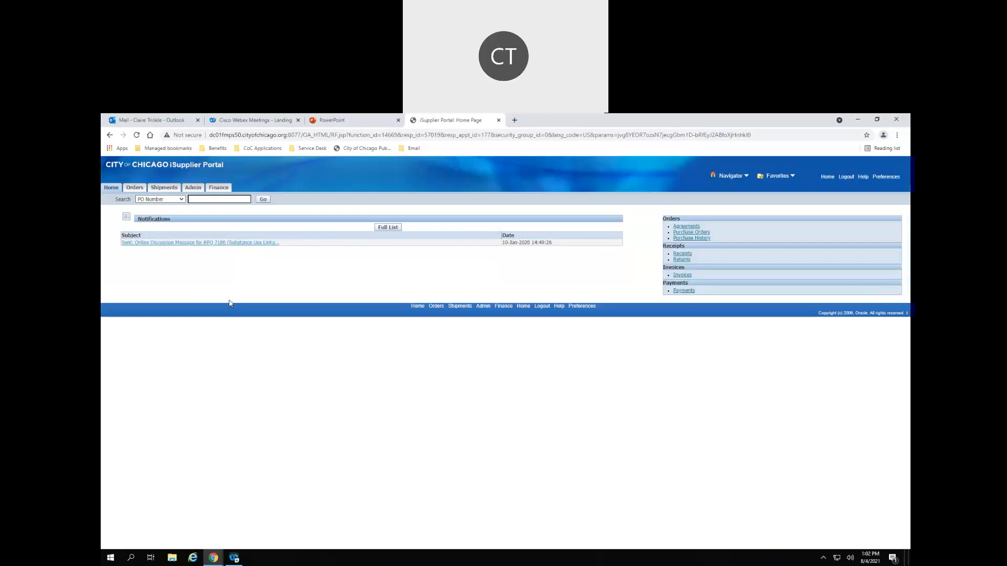
left_click(225, 190)
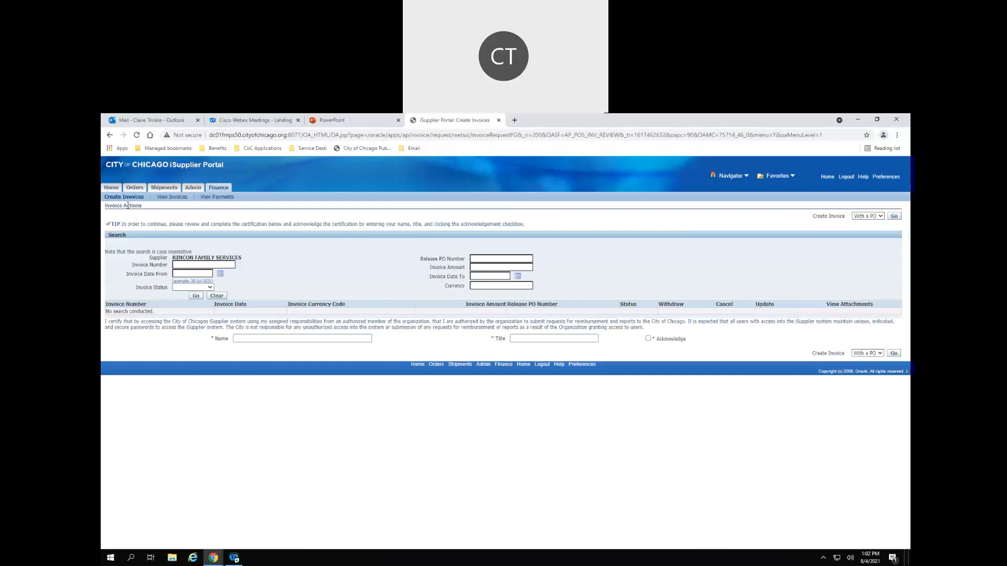
Search the supplier's existing invoices using the purchase order's number as the invoice number.
left_click(196, 265)
left_click(194, 279)
left_click(198, 296)
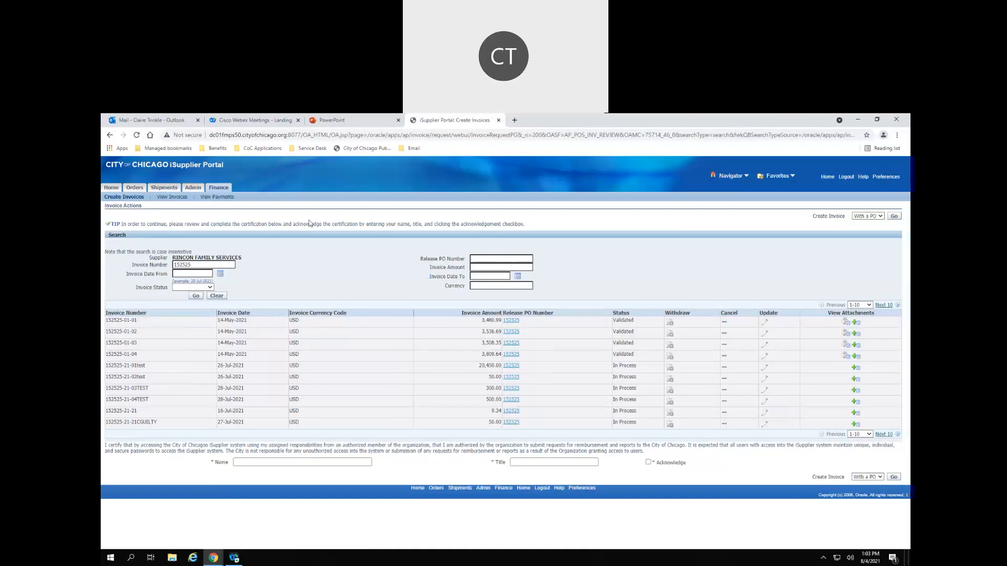
Examine the certification's name and title fields below the invoice search results, leaving them blank.
left_click(251, 463)
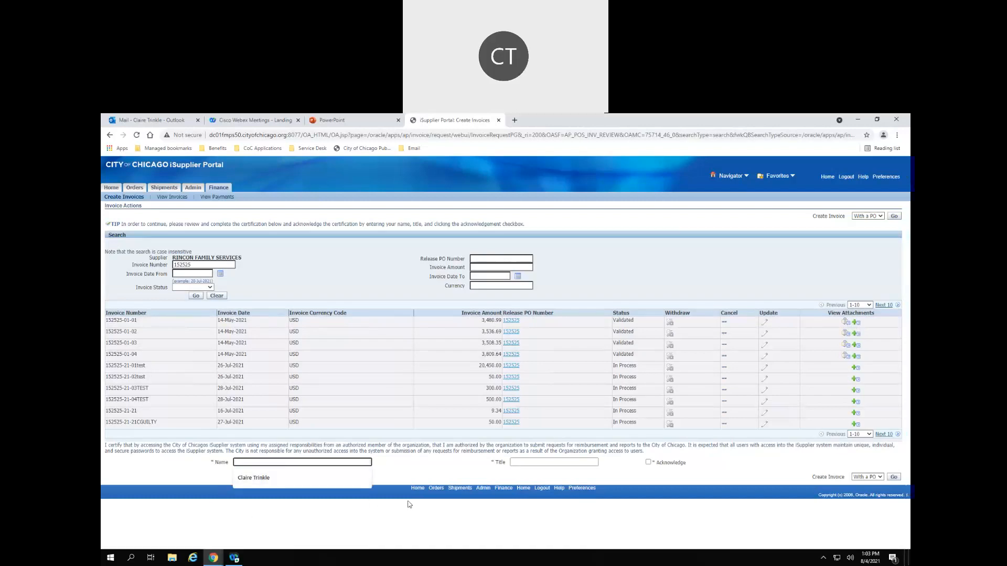
left_click(550, 462)
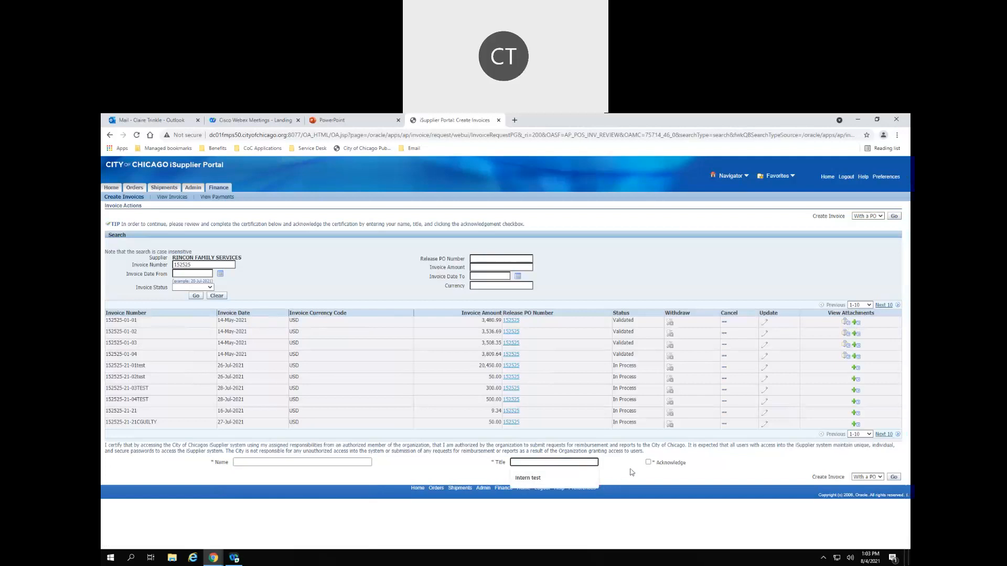
left_click(683, 480)
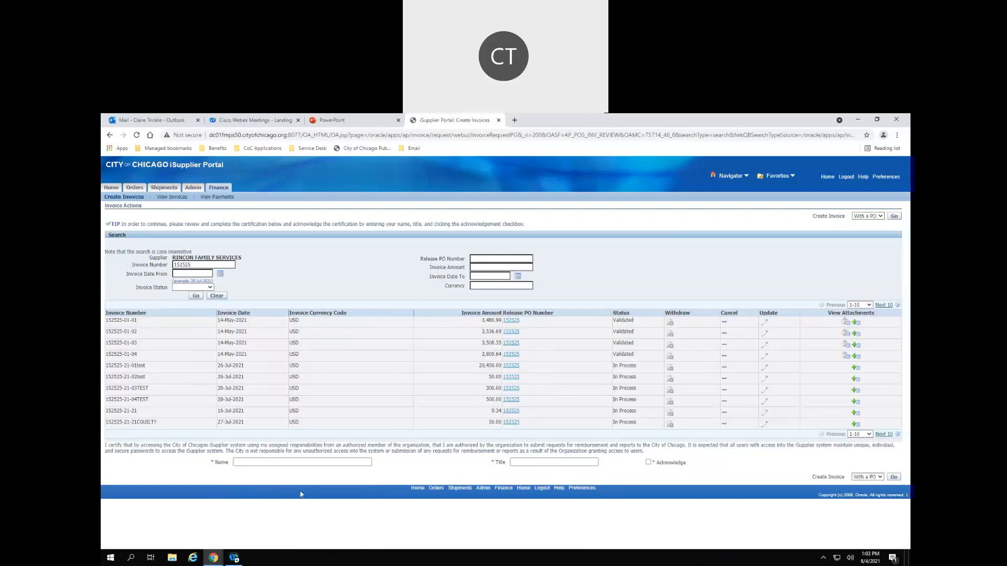